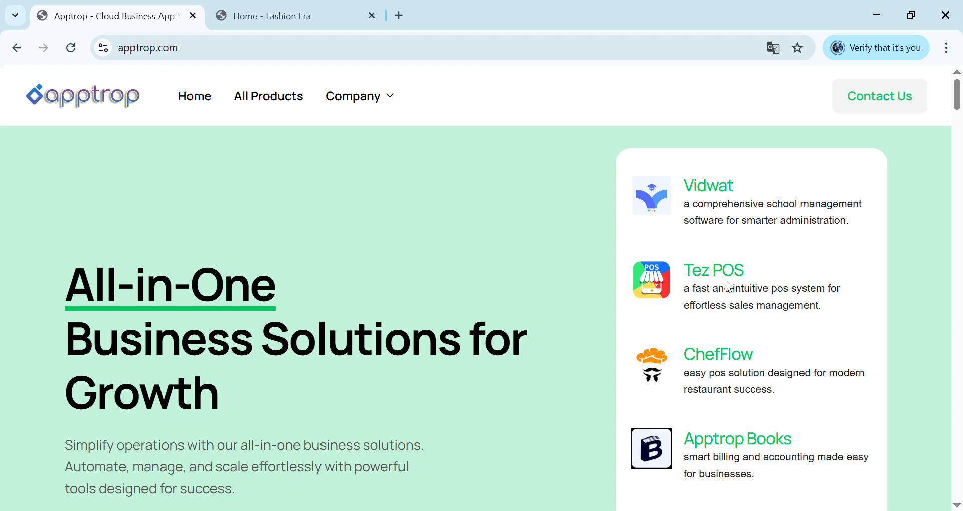
Browse the Apptrop homepage's product list and open the Apptrop Books page
scroll(564, 299, down, 2)
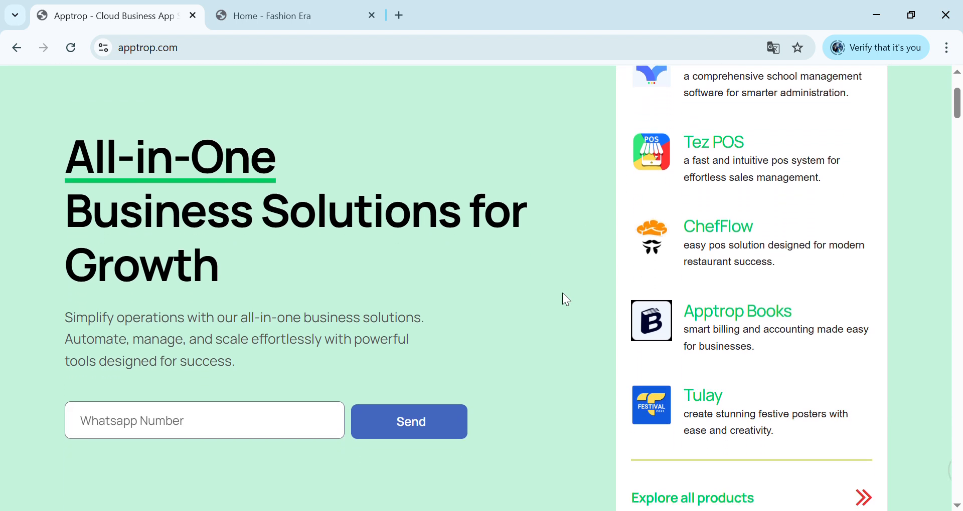
scroll(562, 294, down, 4)
scroll(562, 294, up, 6)
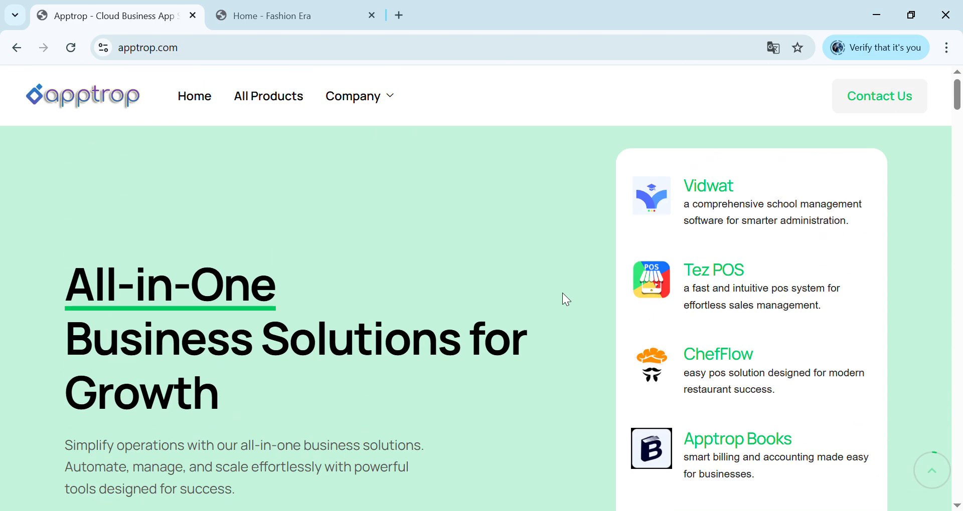
click(760, 449)
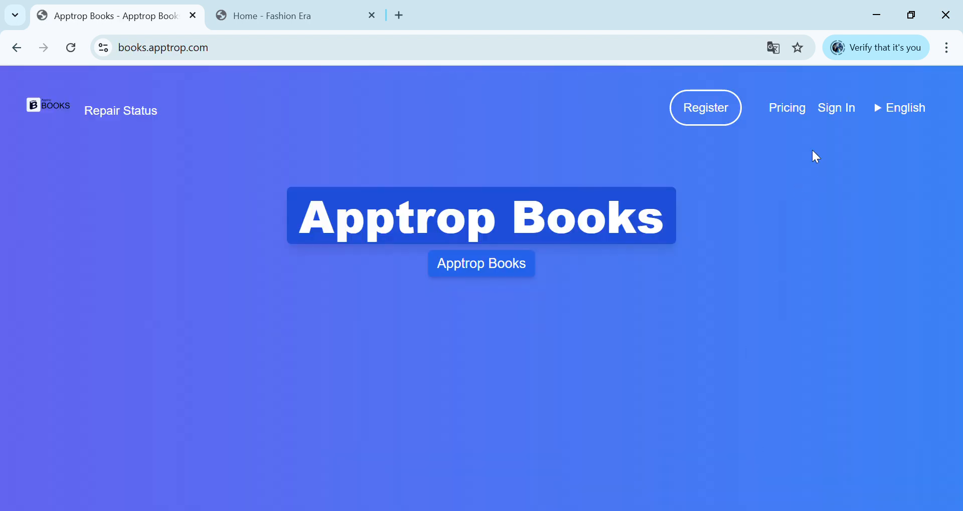
Switch to the Fashion Era dashboard and open its list of all purchases
click(266, 13)
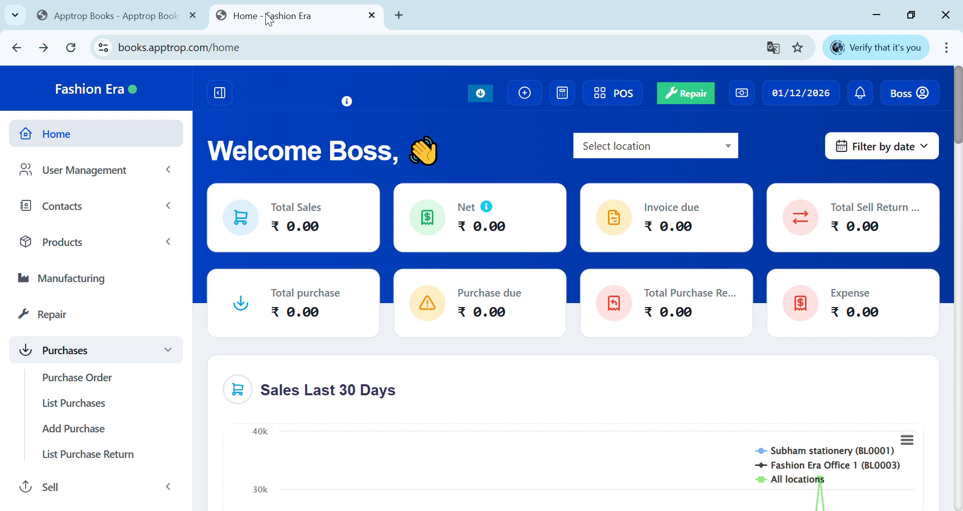
key(Down)
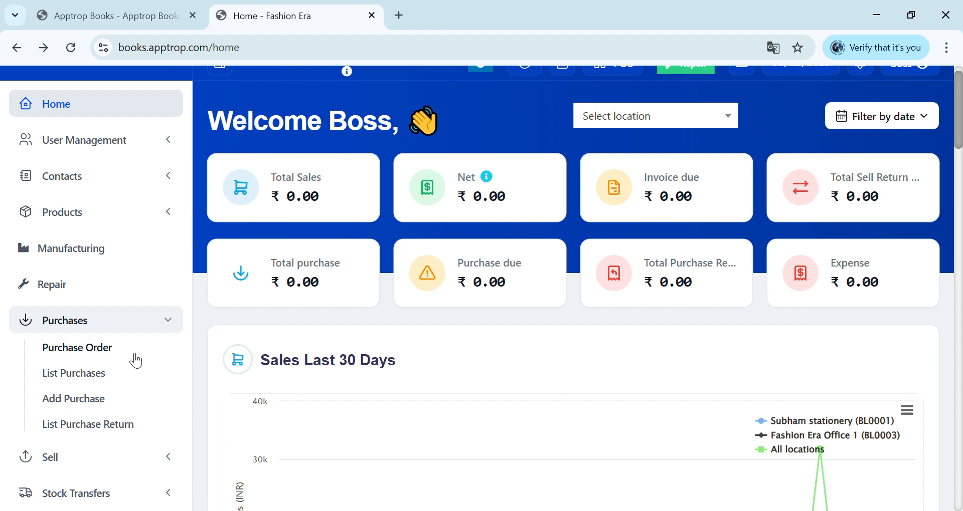
click(95, 379)
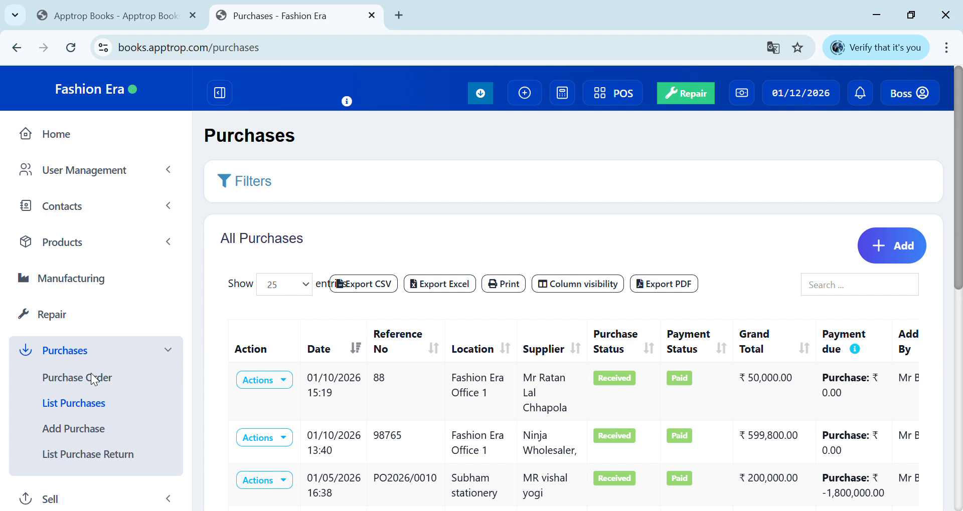
Review the purchases list and its print preview, closing the preview without saving
scroll(91, 374, down, 1)
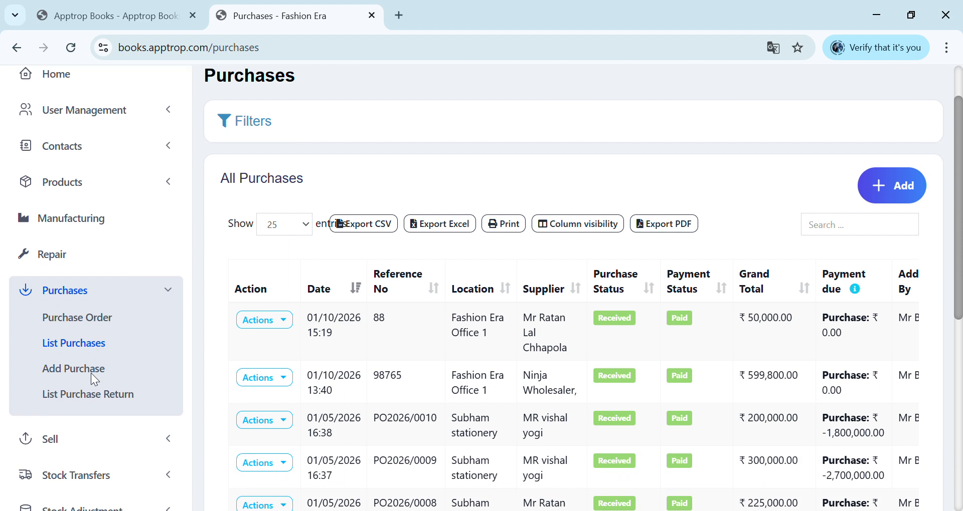
scroll(91, 373, down, 1)
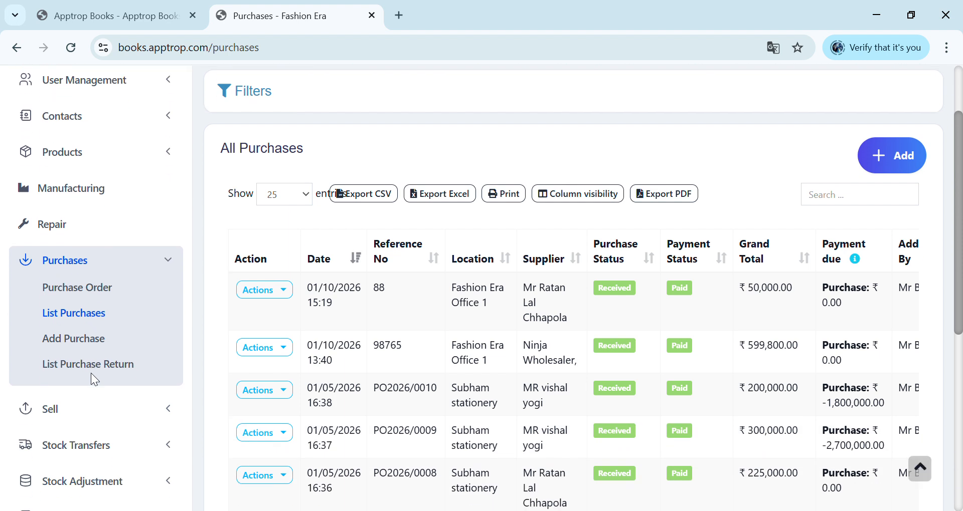
scroll(91, 373, down, 1)
scroll(91, 373, down, 1)
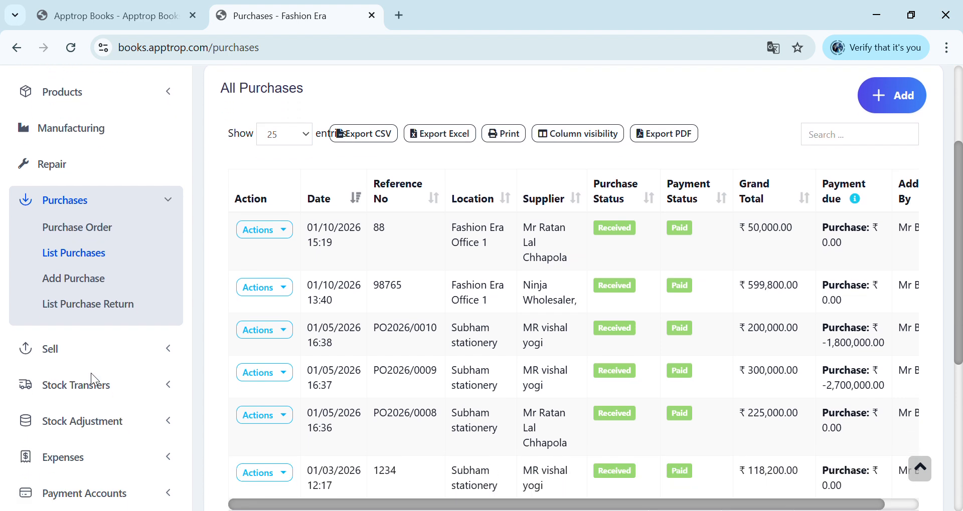
scroll(91, 373, up, 2)
scroll(91, 373, down, 1)
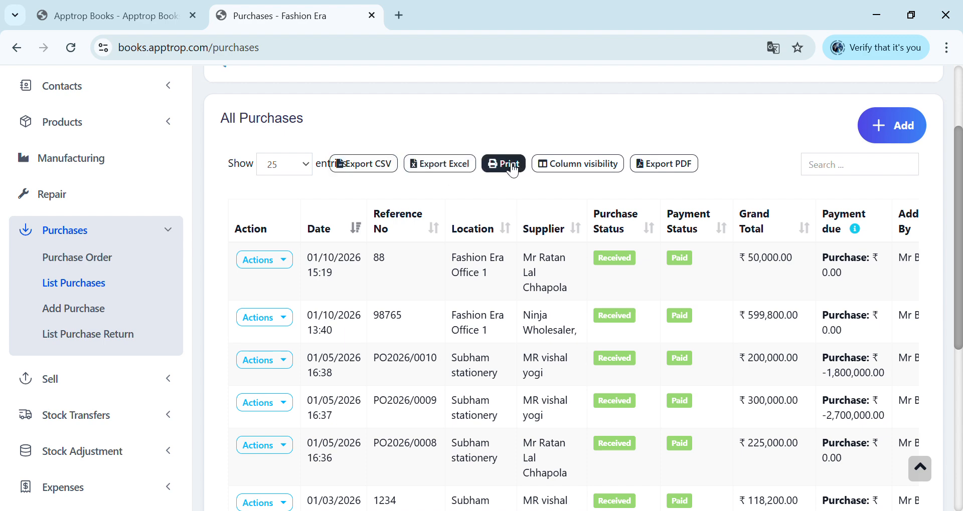
click(511, 166)
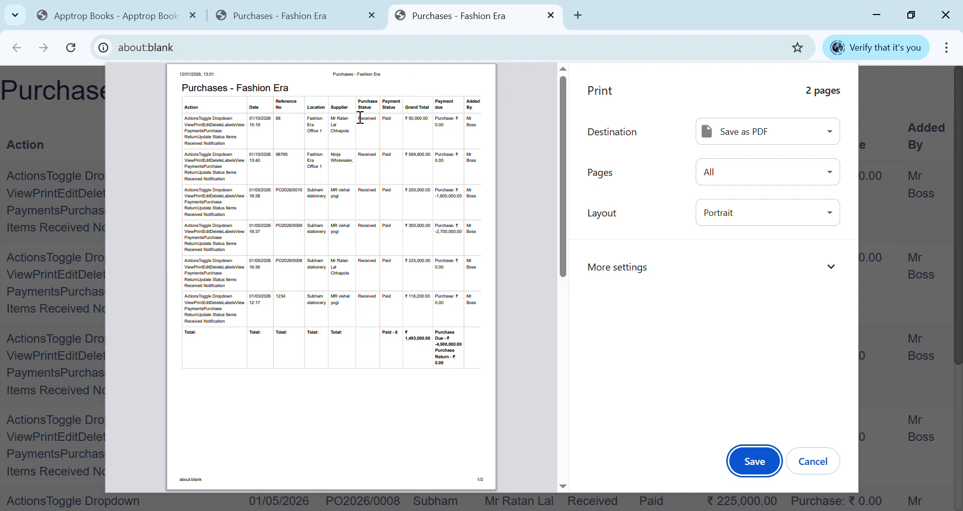
click(820, 460)
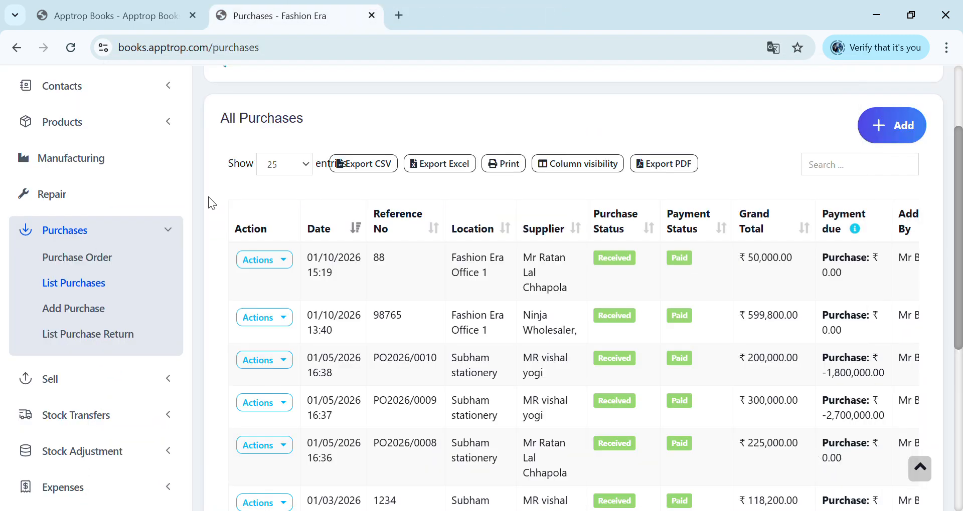
Open the list of purchase orders and start a new purchase order
click(86, 258)
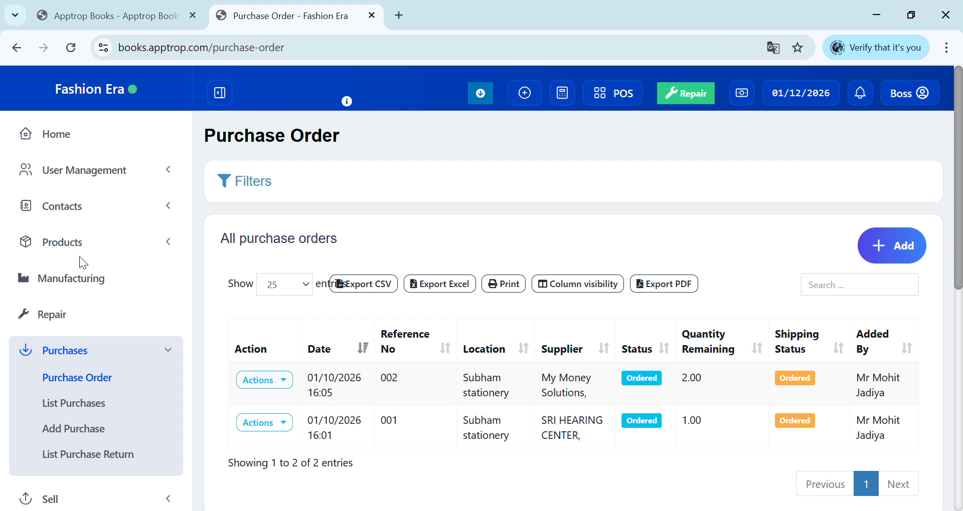
scroll(79, 262, down, 1)
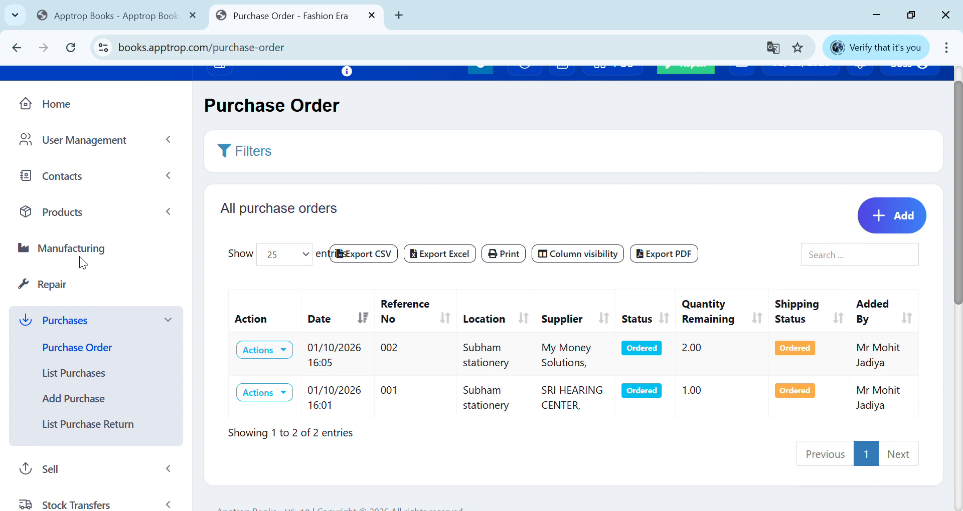
scroll(79, 262, down, 1)
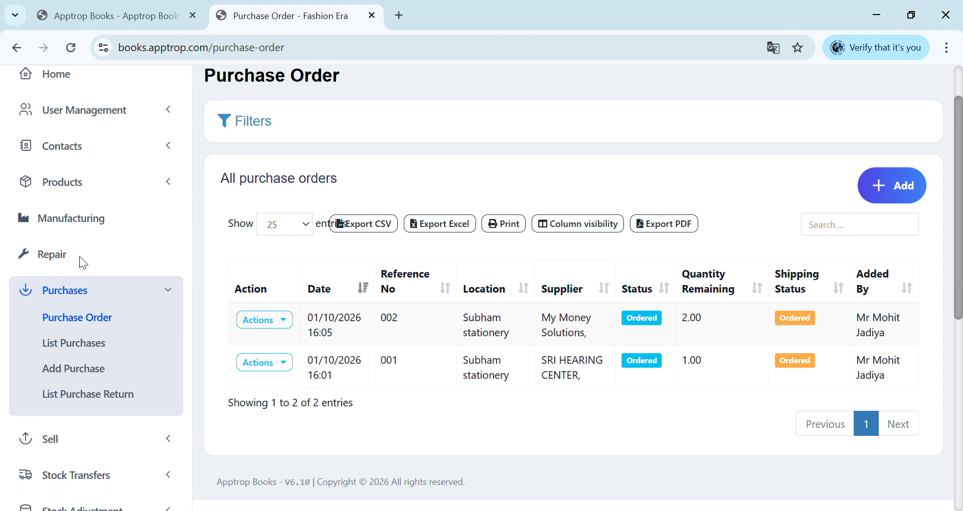
scroll(82, 261, down, 1)
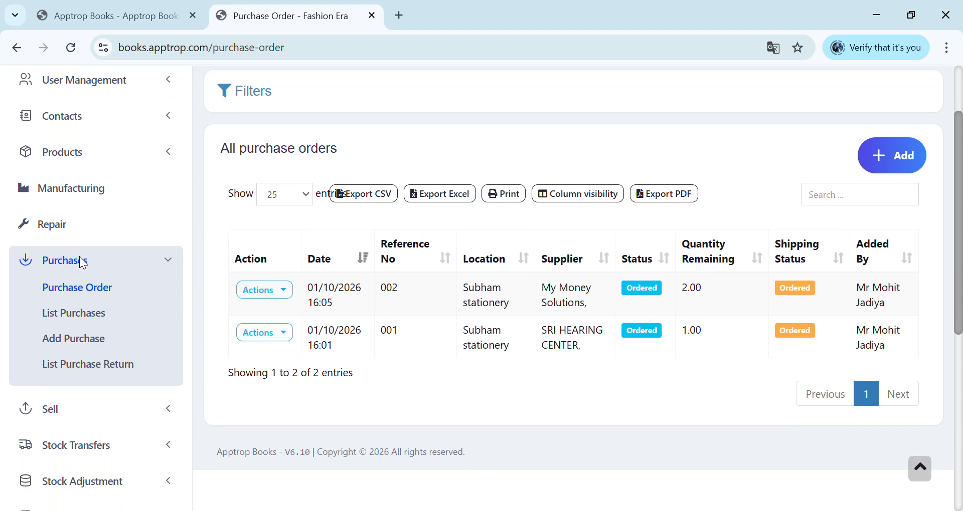
scroll(81, 258, up, 1)
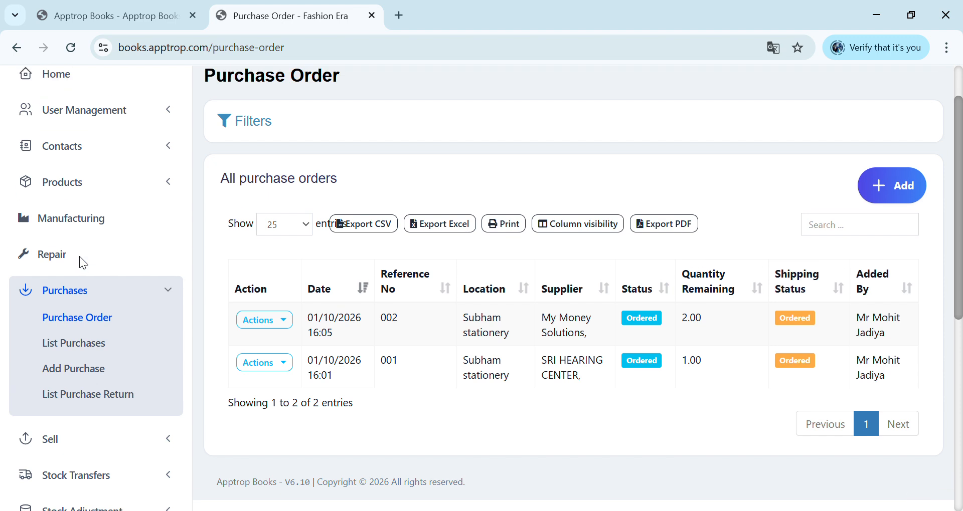
scroll(80, 256, down, 1)
scroll(79, 257, up, 2)
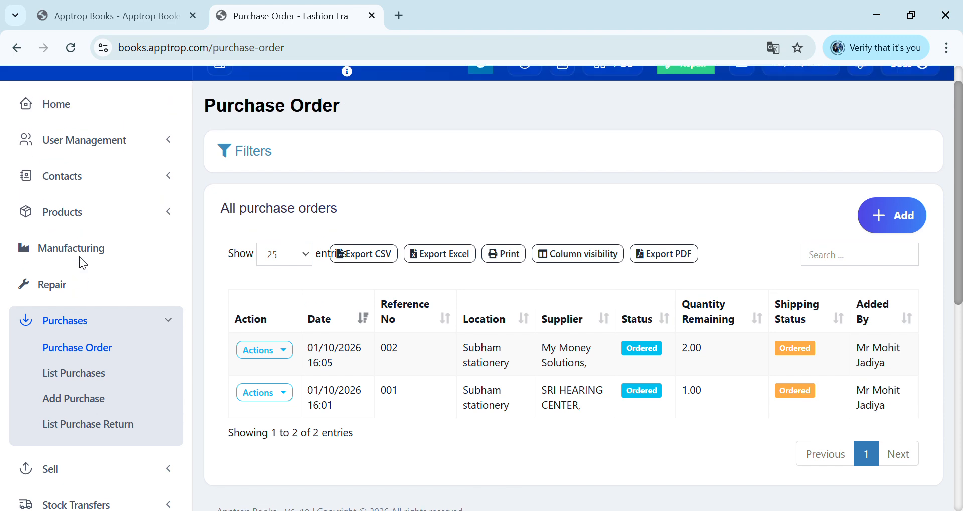
click(897, 218)
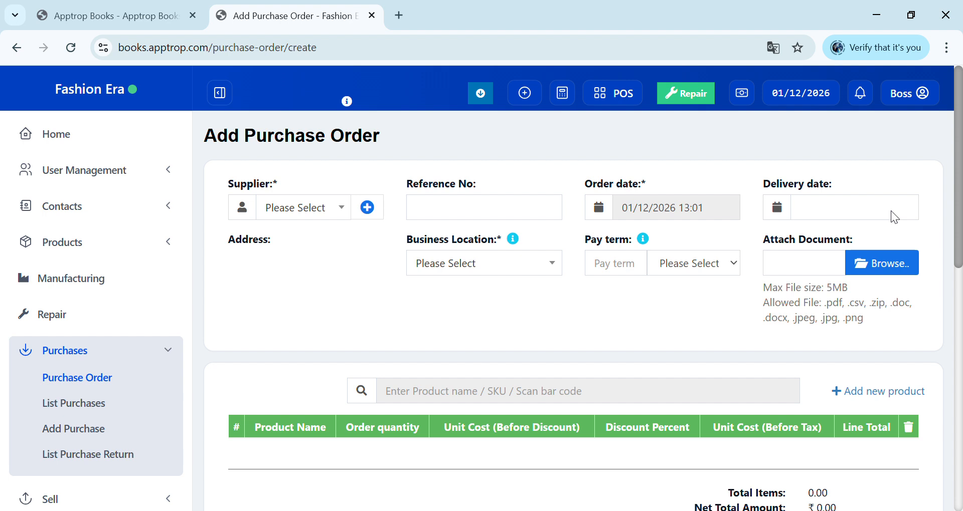
Select Ninja Wholesaler as the purchase order's supplier and enter the reference number
click(339, 212)
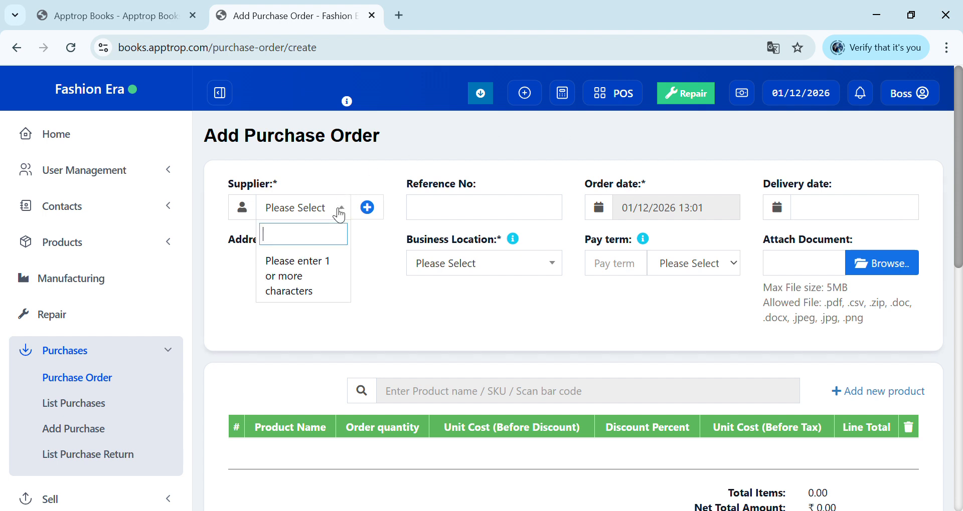
text(n)
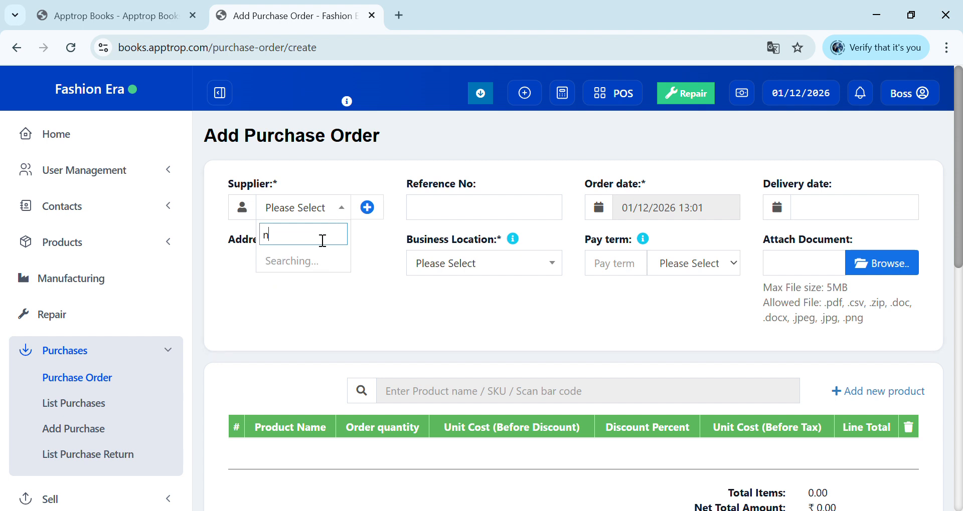
text(i)
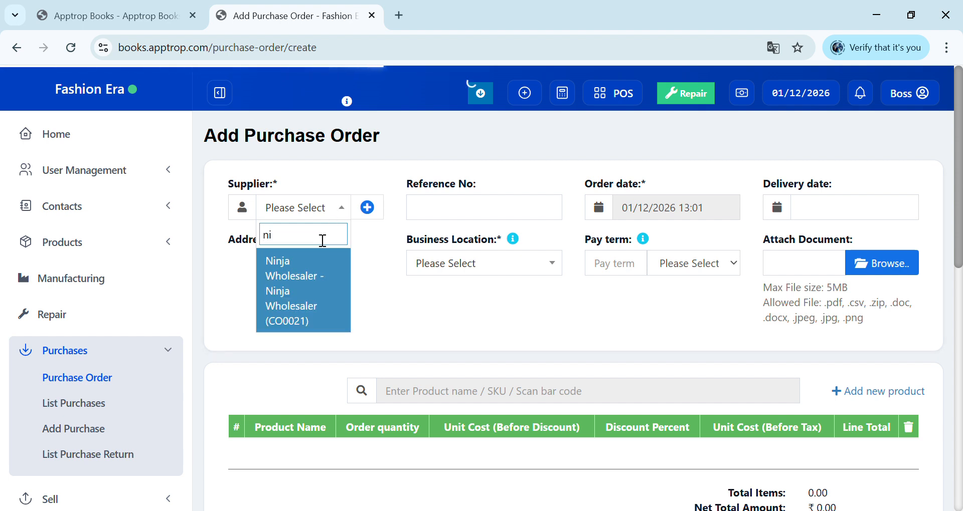
click(313, 279)
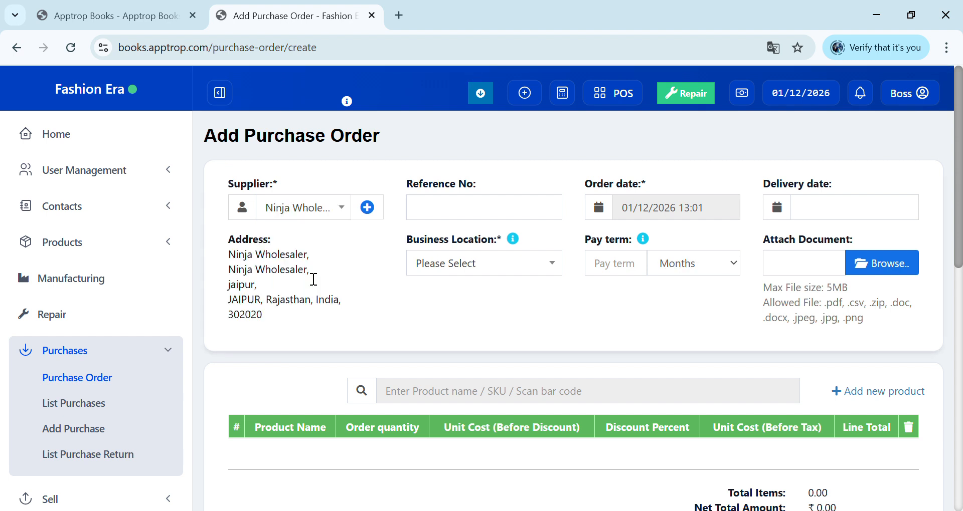
click(505, 212)
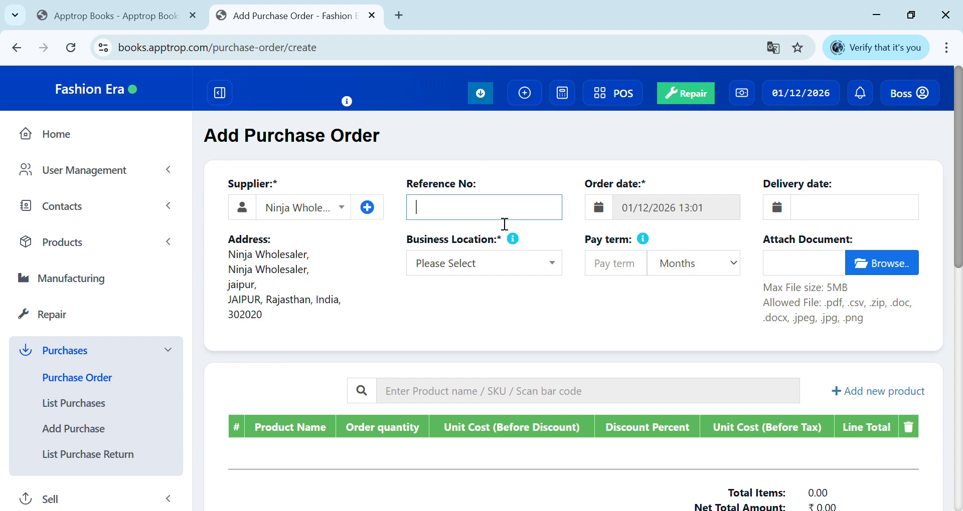
text(98765)
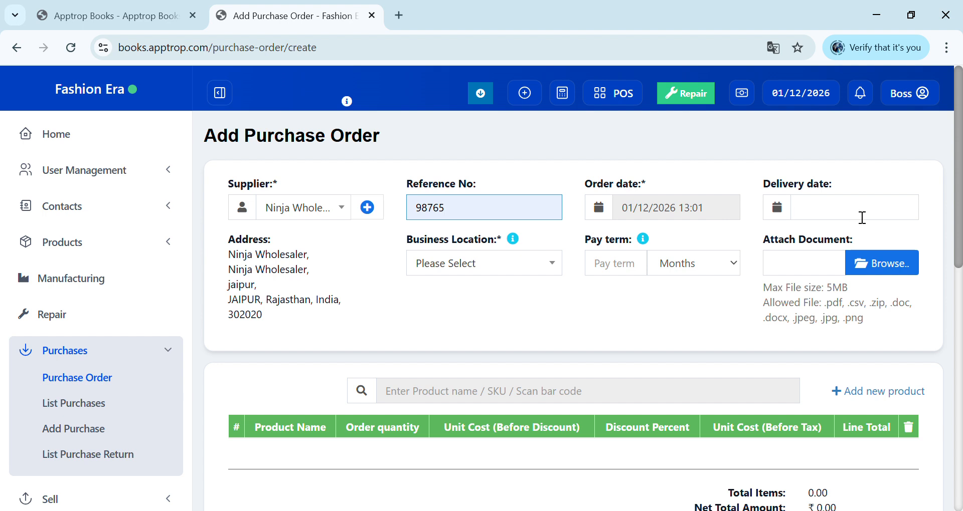
Set the business location to Fashion Era Office 1 (BL0003) and the pay term to 10 days
click(540, 275)
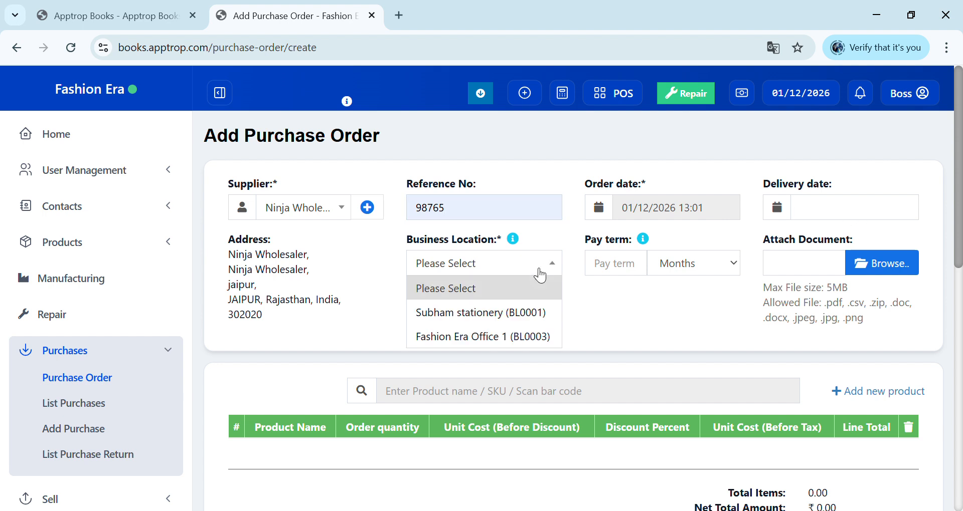
click(499, 335)
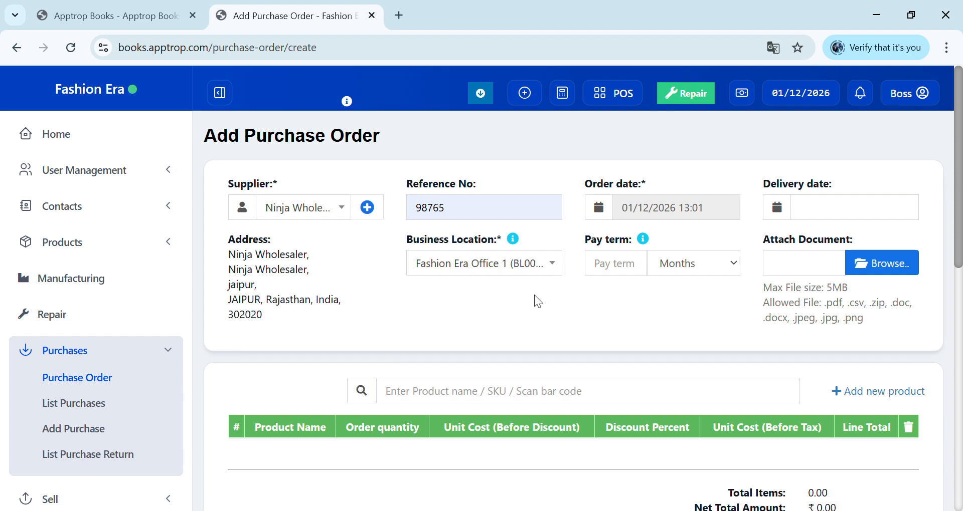
click(616, 274)
text(10)
click(718, 265)
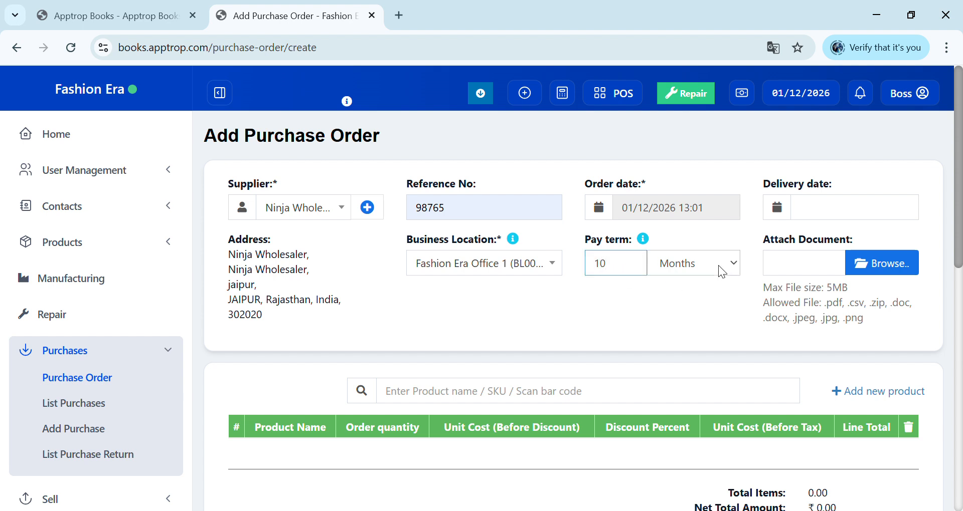
click(701, 324)
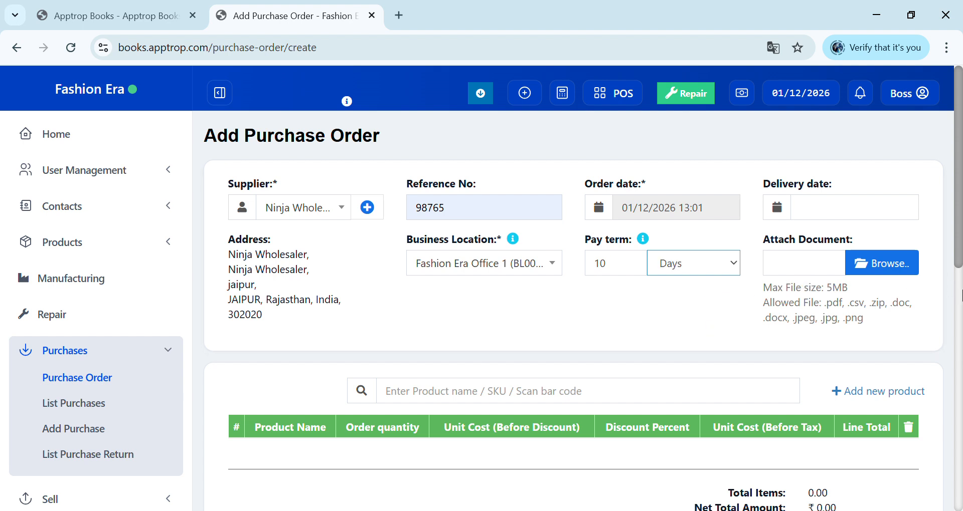
click(945, 288)
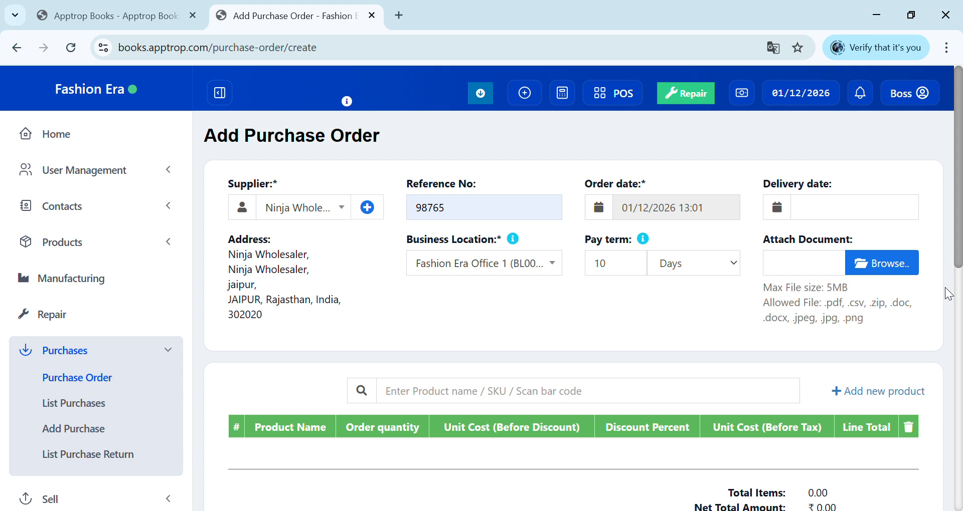
Start adding a new product from within the purchase order and name it Winter Jackets
scroll(947, 291, down, 5)
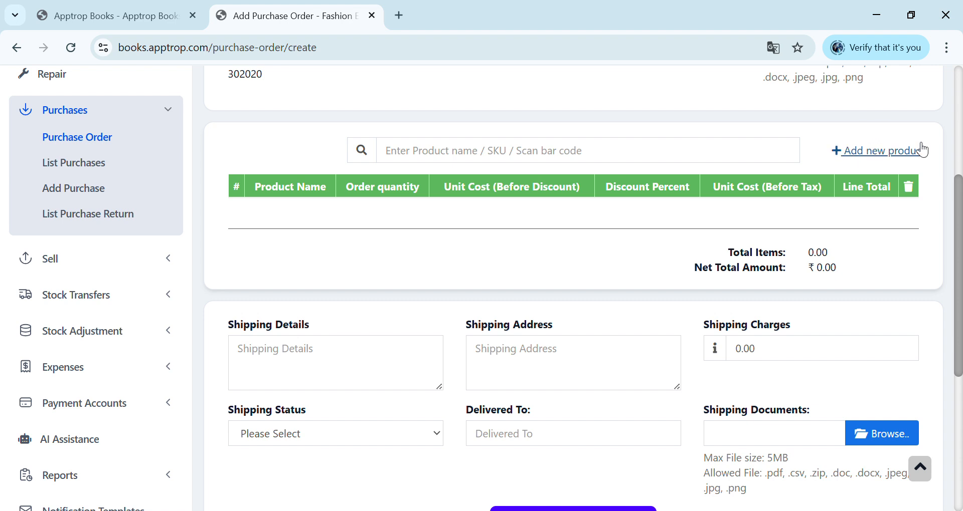
click(867, 152)
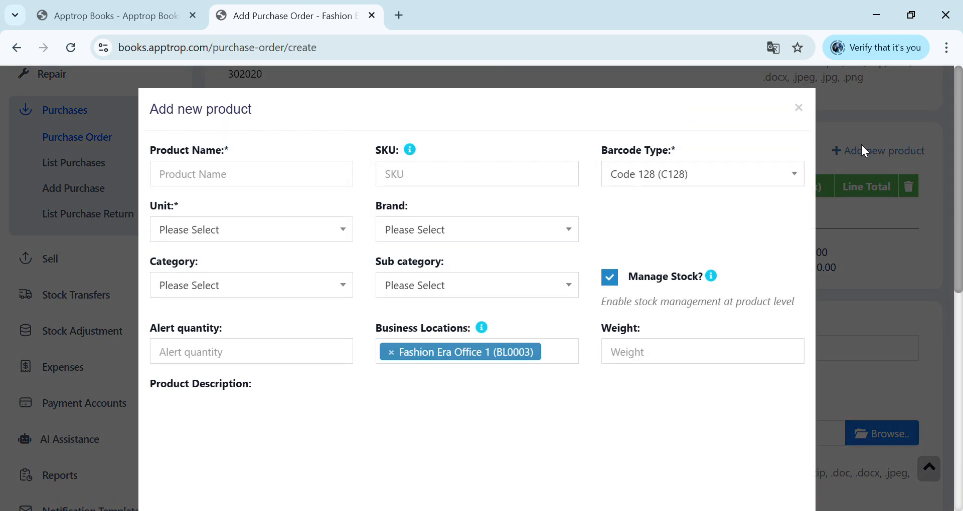
click(261, 185)
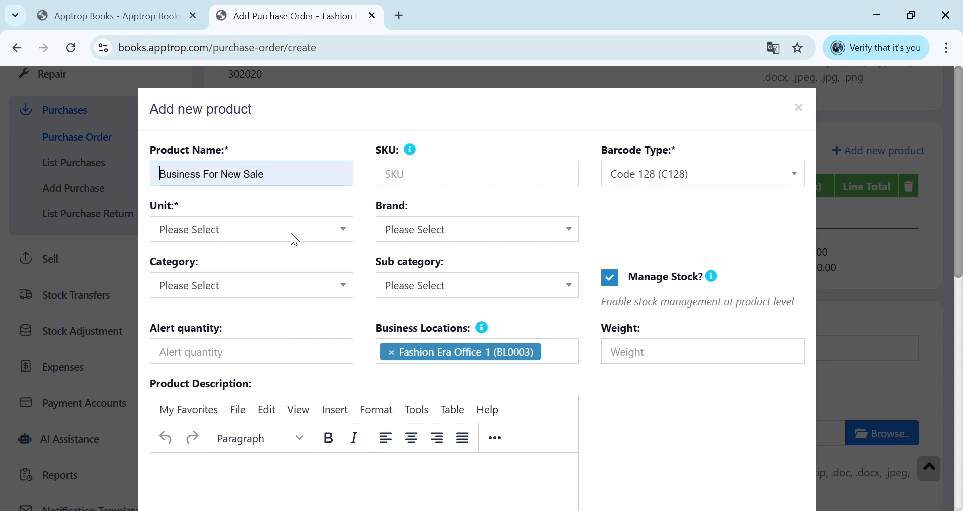
click(295, 219)
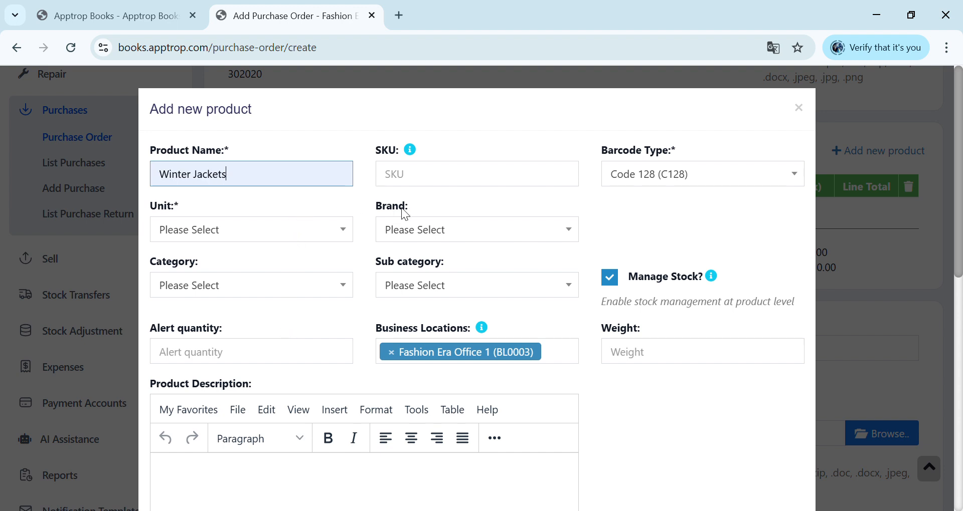
mouse_move(414, 152)
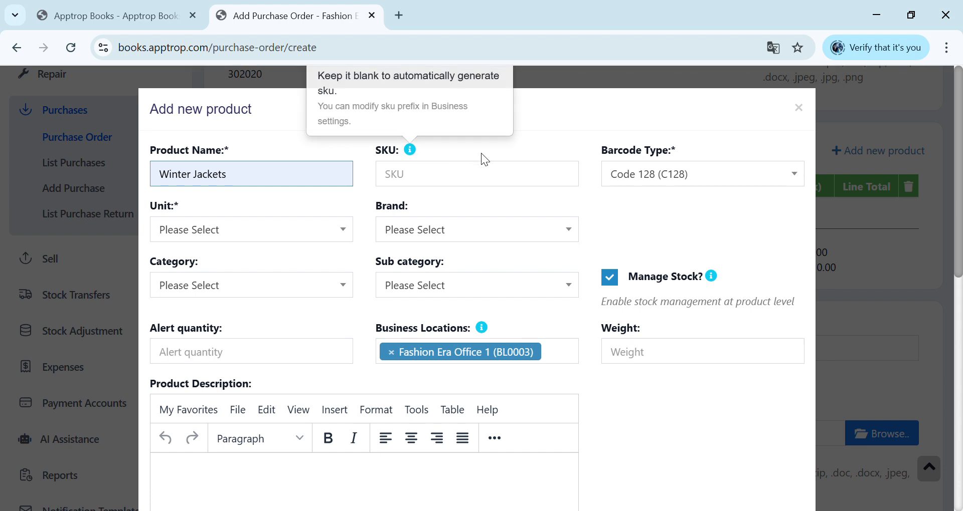
Set the new product's unit to Pieces (Pc(s)), its brand to Raymond and its category to Jeans
click(337, 232)
click(279, 278)
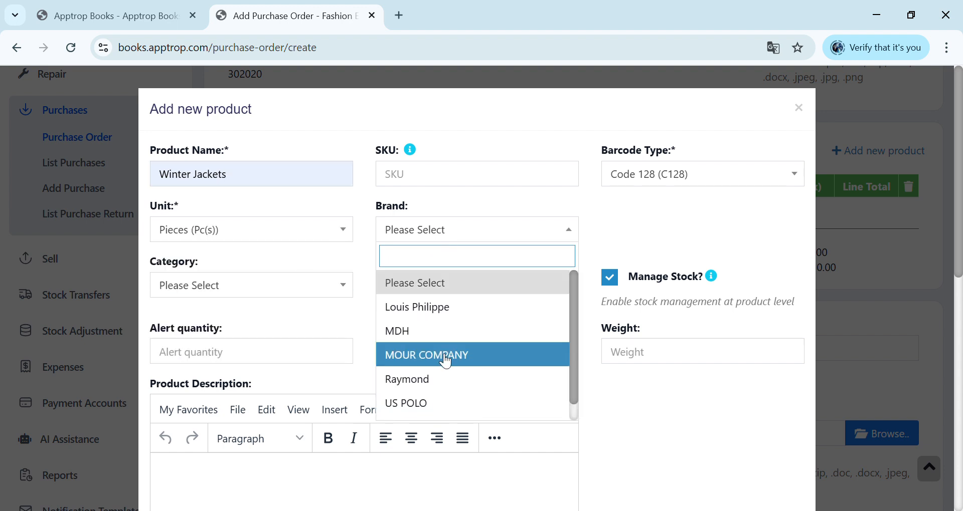
click(450, 379)
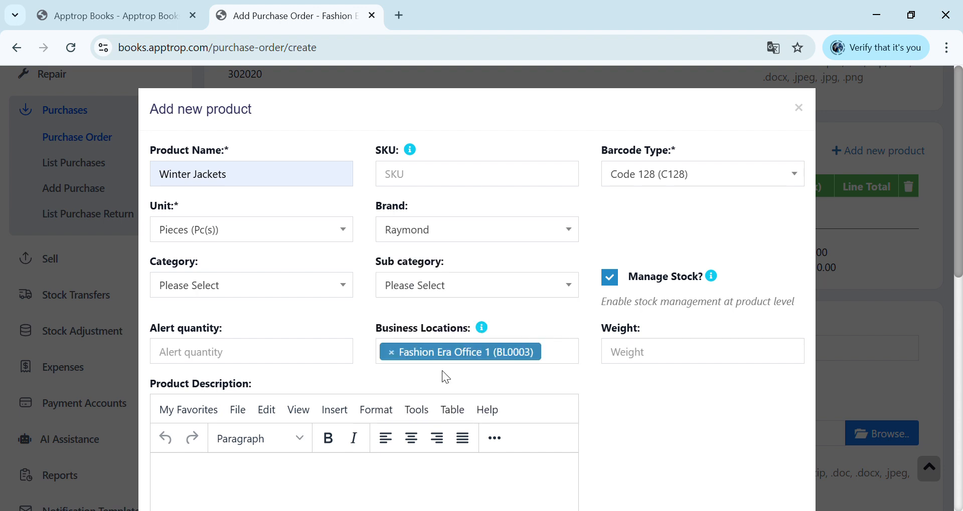
click(298, 285)
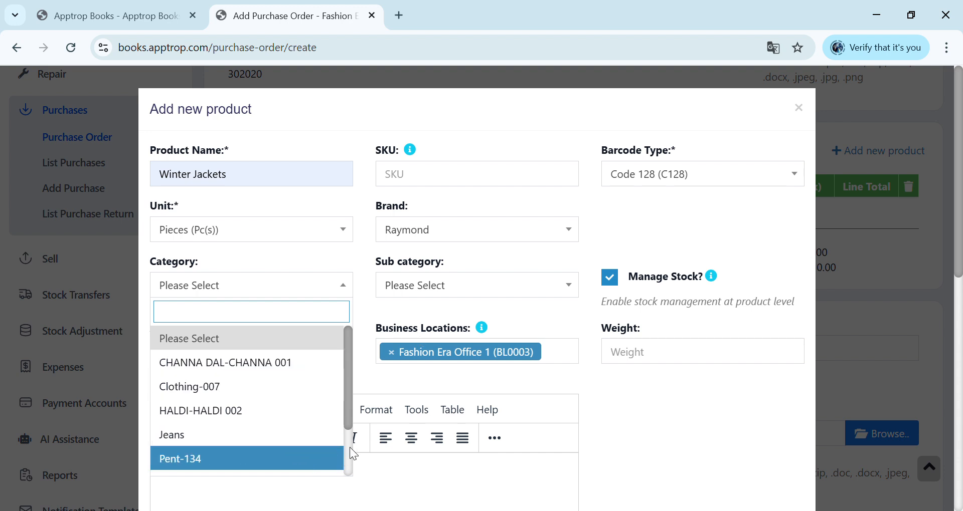
scroll(345, 441, down, 3)
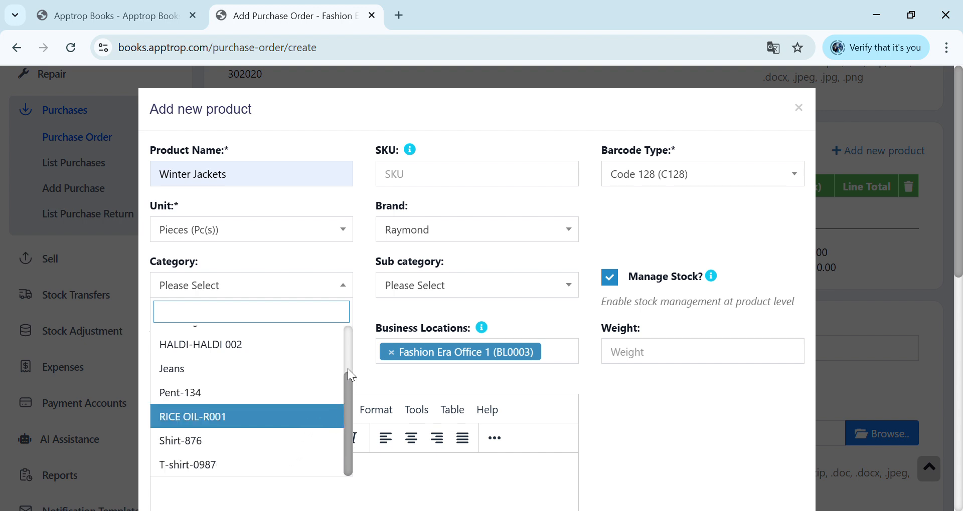
click(282, 372)
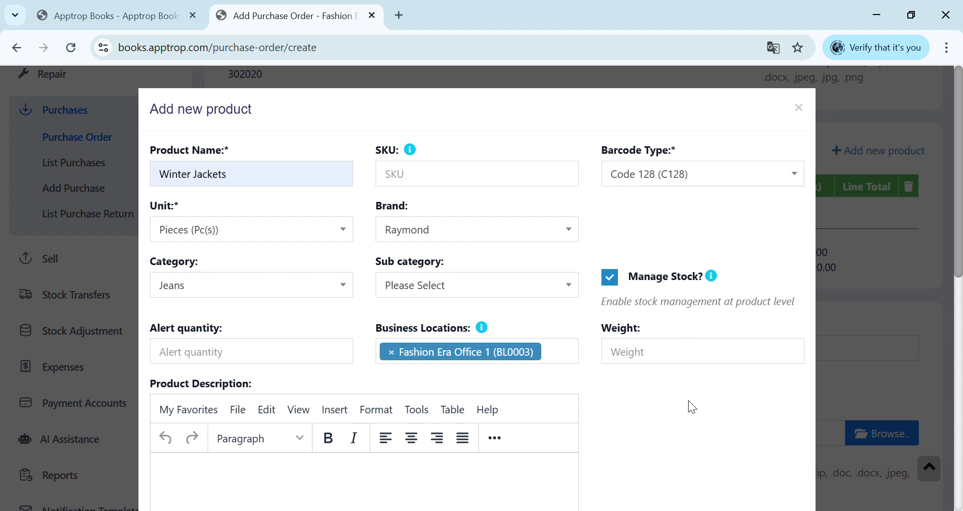
Set the product's applicable tax to GST, keep the selling price tax type Exclusive, and close the product form without saving
scroll(688, 401, down, 4)
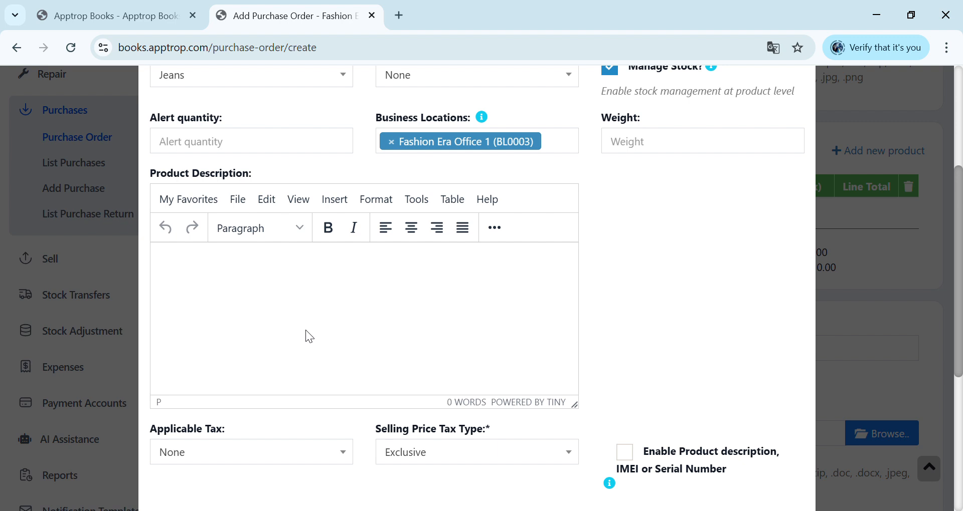
scroll(305, 331, down, 3)
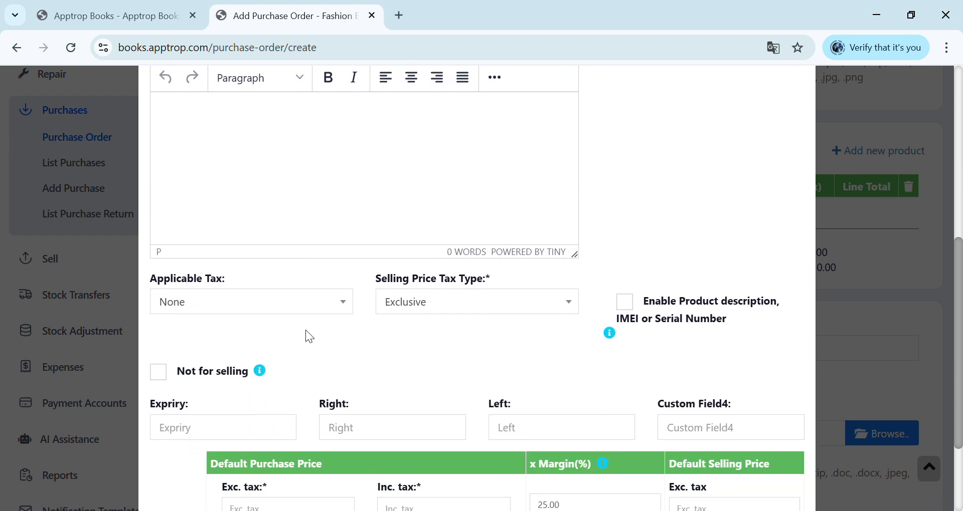
scroll(306, 330, down, 1)
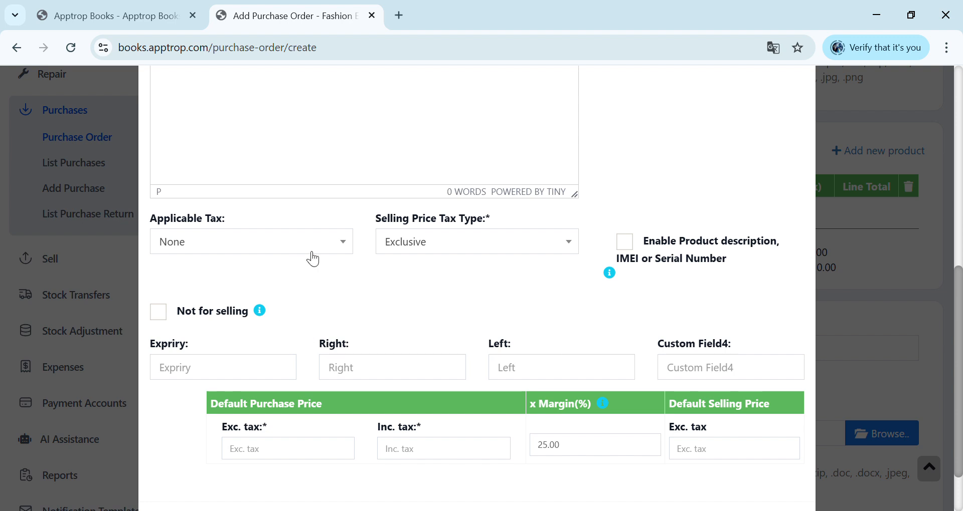
click(329, 248)
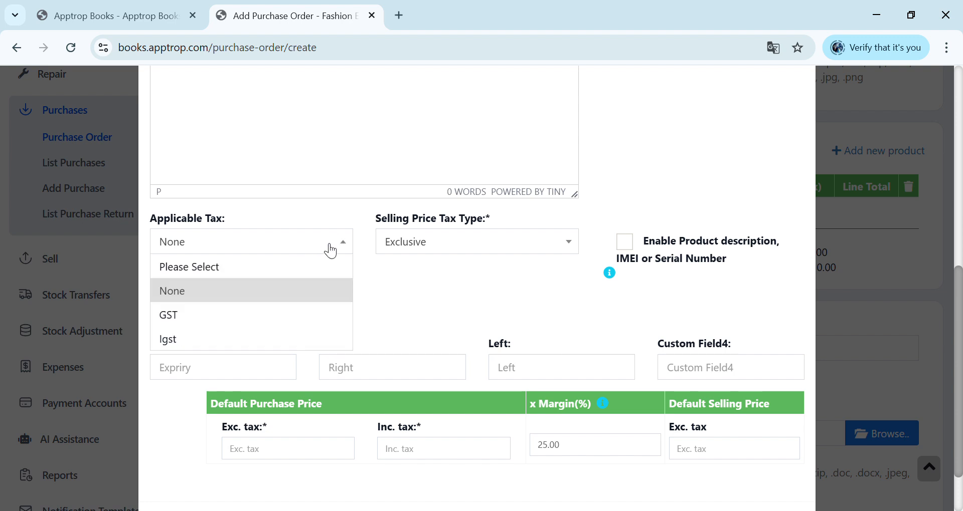
click(293, 321)
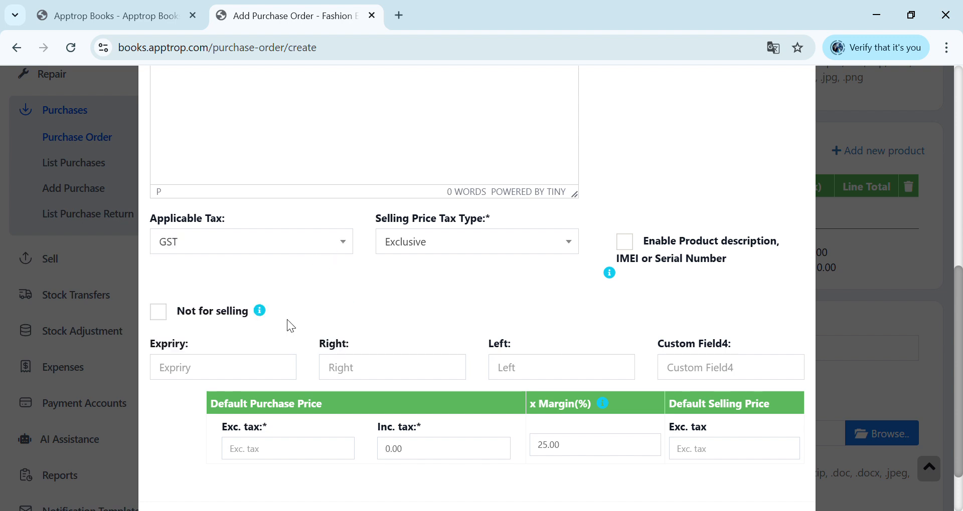
click(533, 247)
click(534, 249)
scroll(535, 249, down, 2)
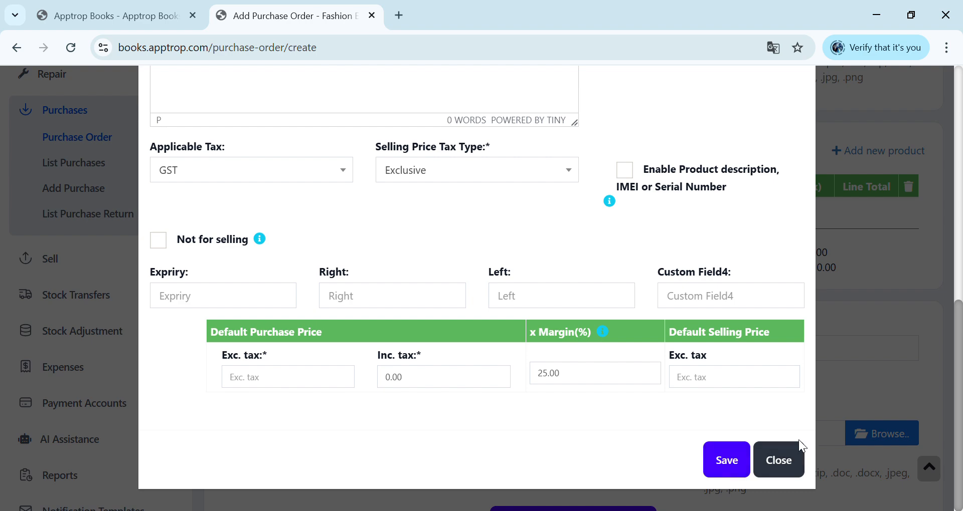
click(793, 460)
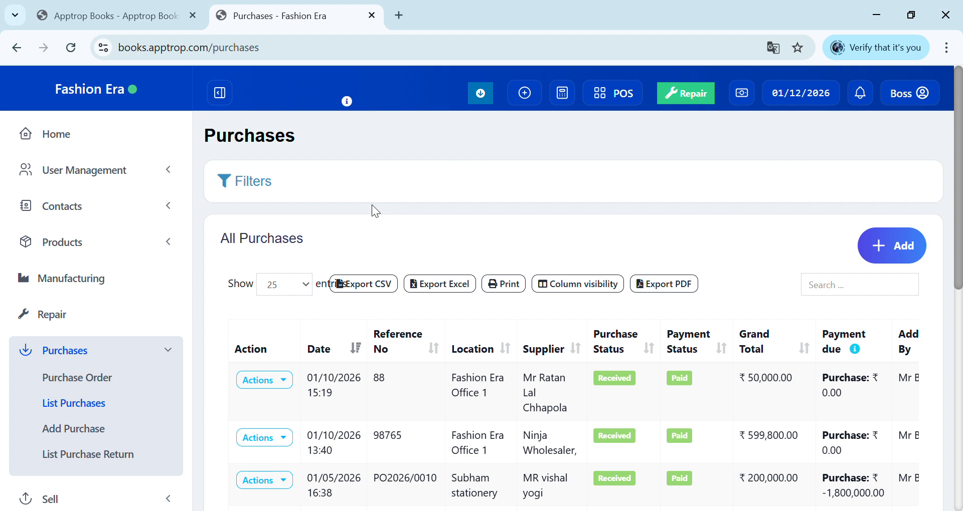
Review the list of all purchases and show the actions available for the first purchase
scroll(372, 205, down, 1)
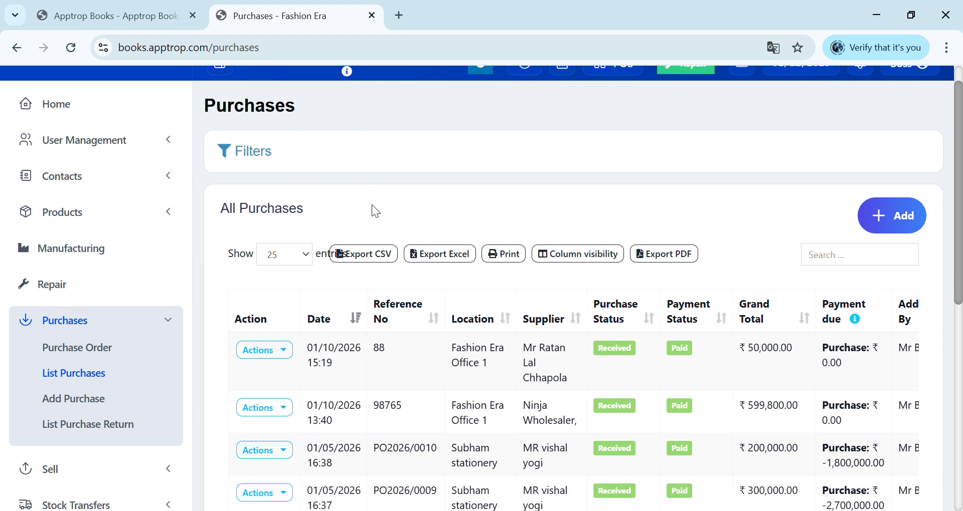
scroll(371, 205, down, 1)
scroll(372, 205, down, 1)
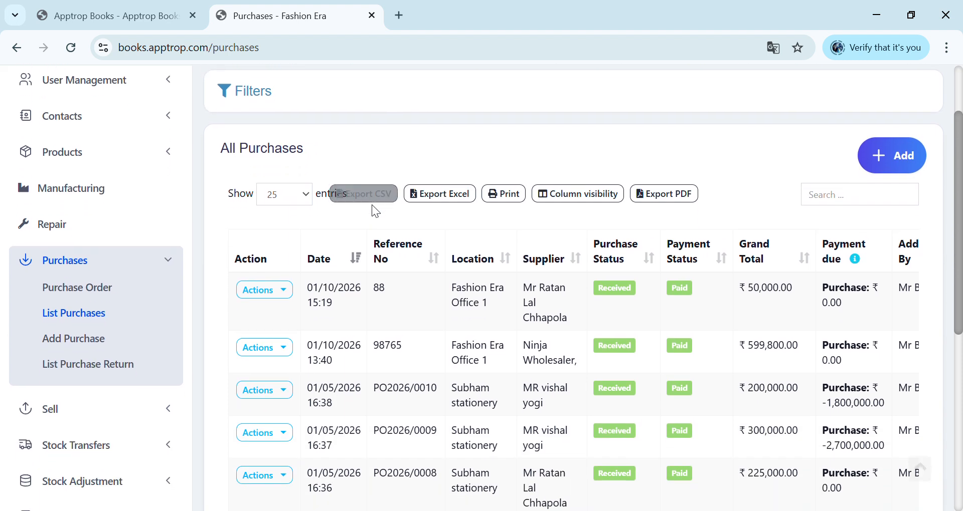
scroll(371, 204, up, 1)
scroll(371, 205, down, 3)
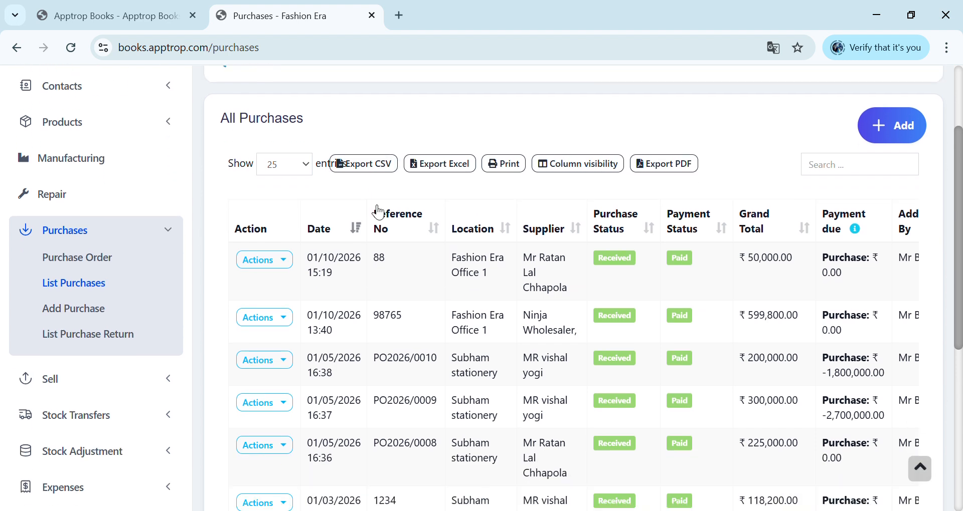
click(285, 232)
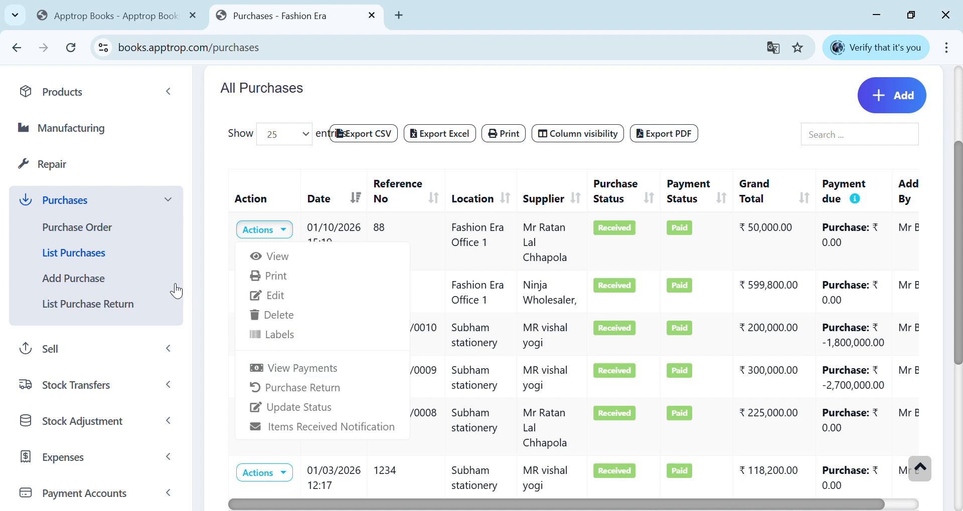
Open the list of purchase returns and look over its contents
click(113, 307)
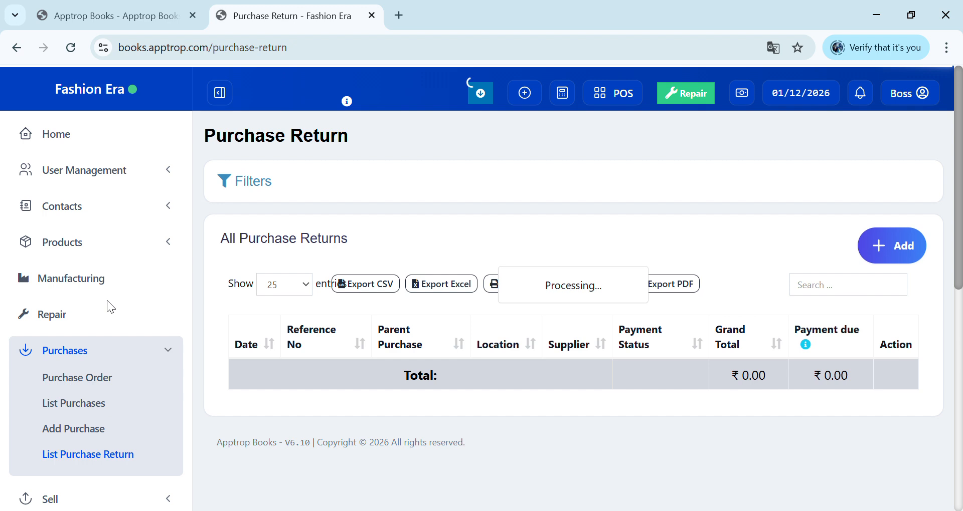
scroll(106, 300, down, 2)
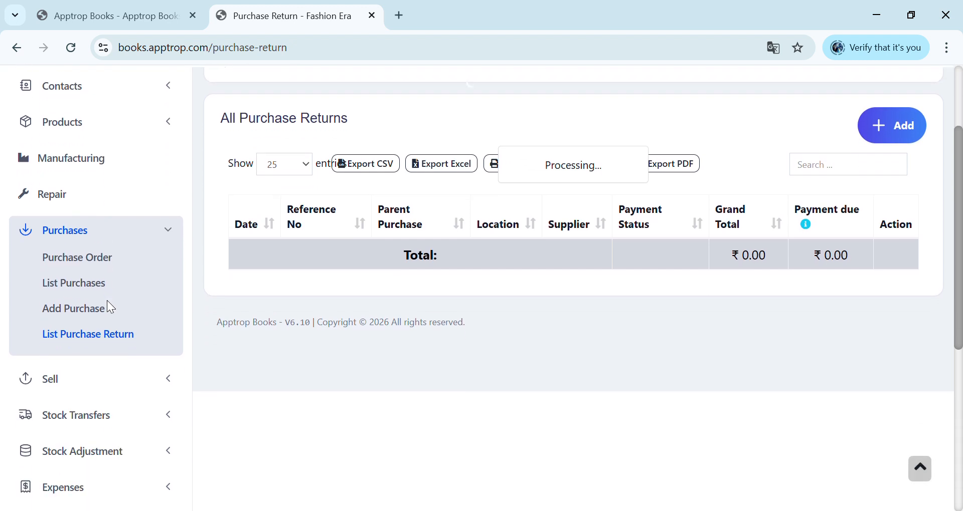
scroll(107, 300, up, 1)
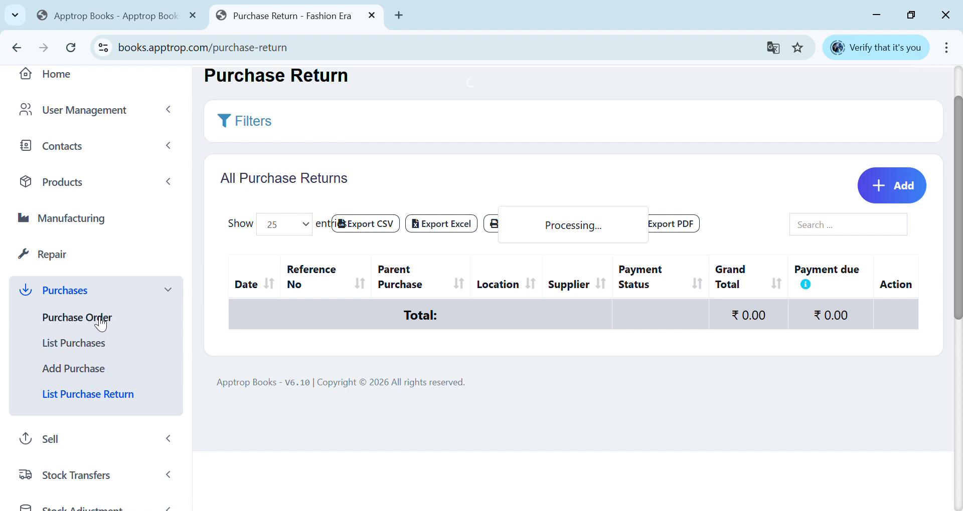
click(169, 291)
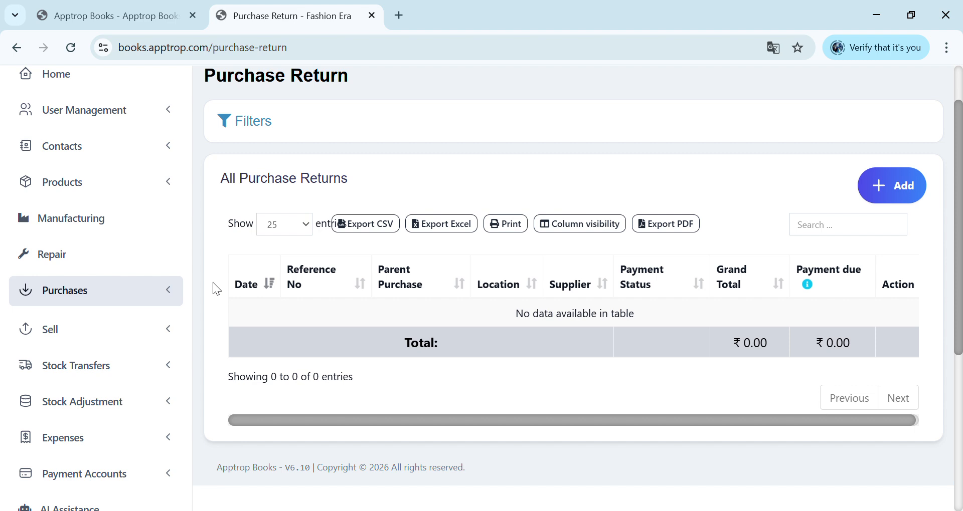
click(174, 296)
Open the form for adding a purchase and switch to the Apptrop Books home page in the other browser tab
scroll(174, 295, down, 1)
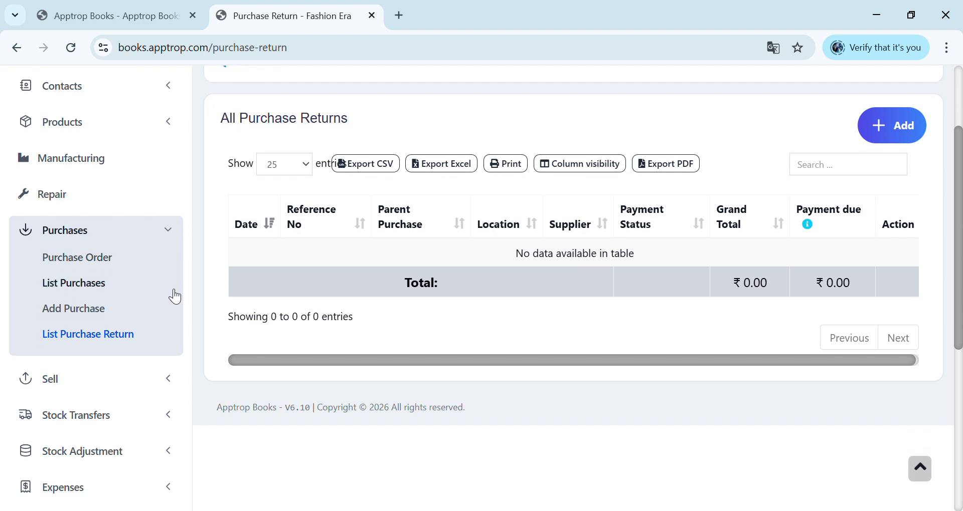
click(96, 312)
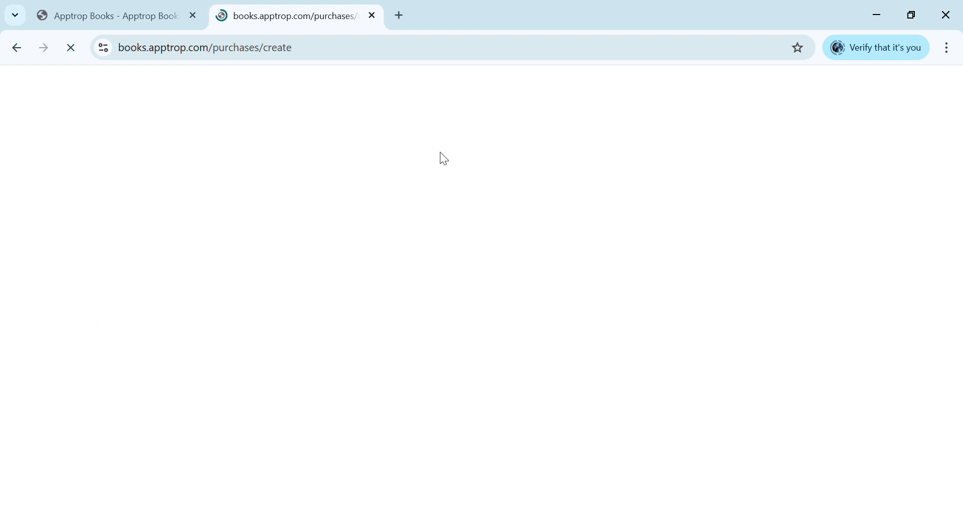
click(138, 22)
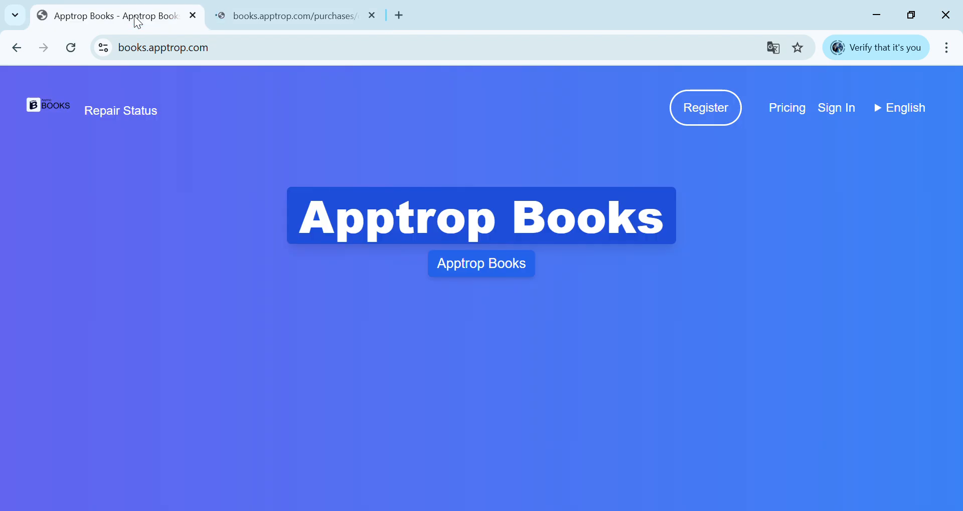